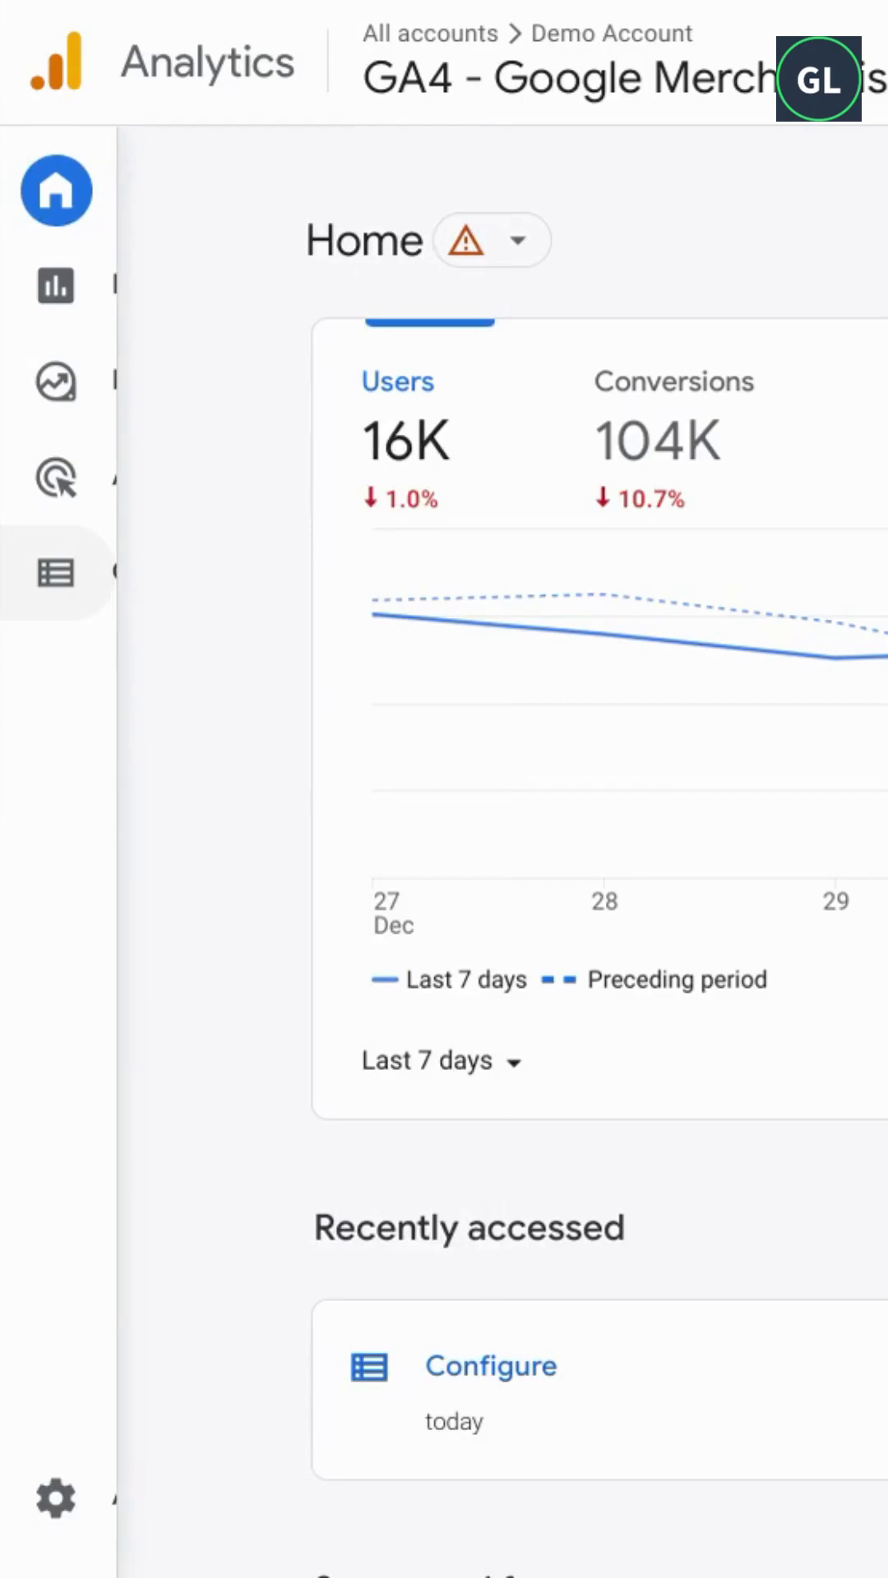
# - Open the old Configure section to see its 'moved to Admin' notice
pyautogui.click(56, 571)
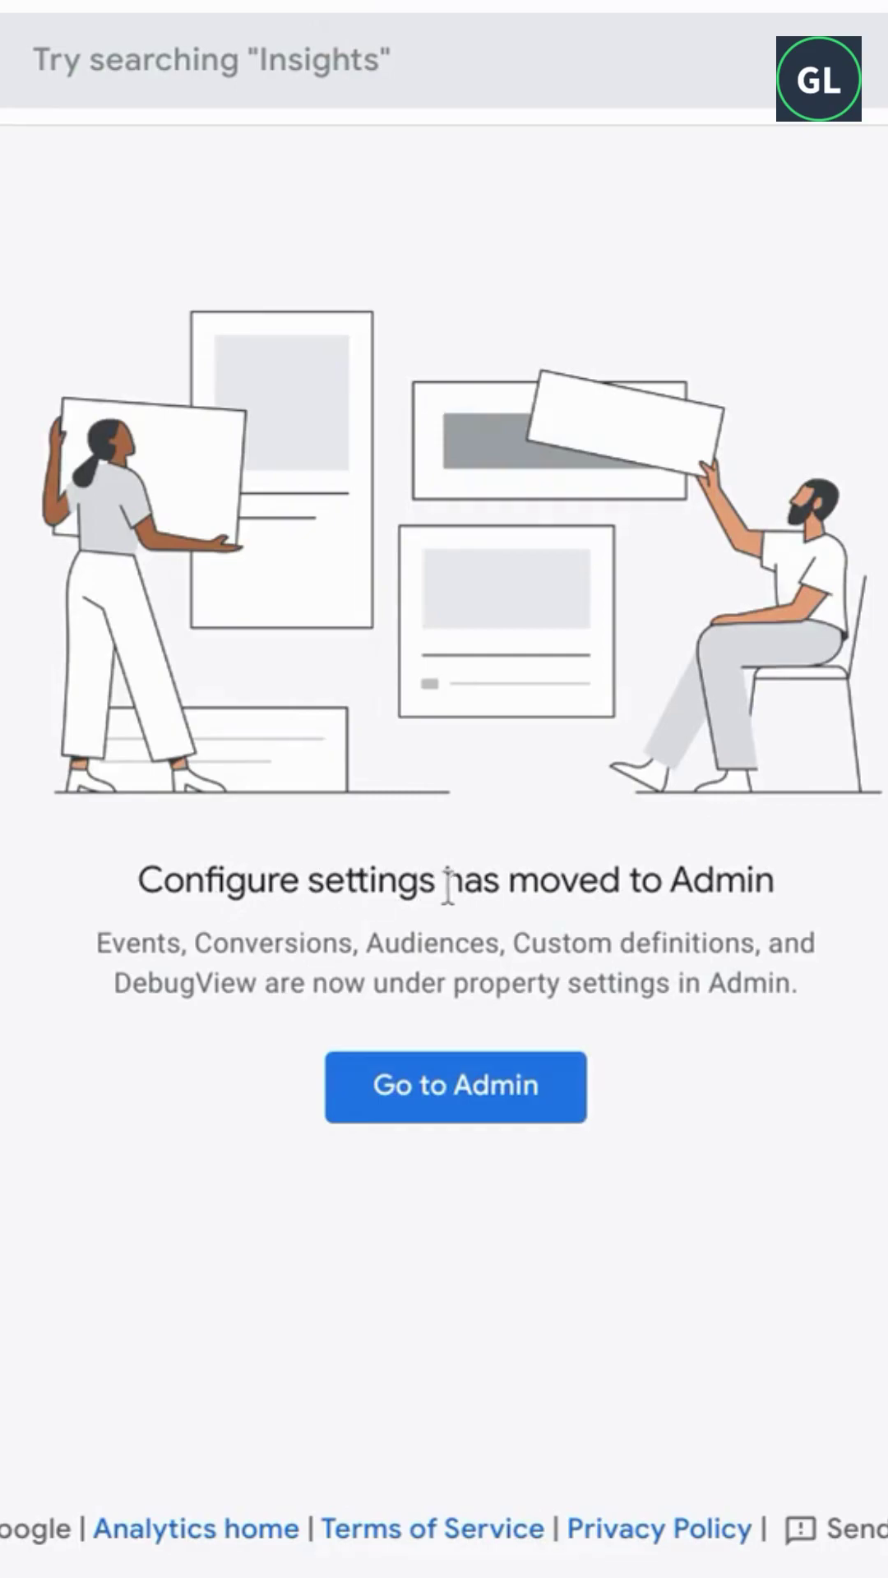
# - Follow the notice and load the Demo Account's Admin settings page
pyautogui.click(463, 1110)
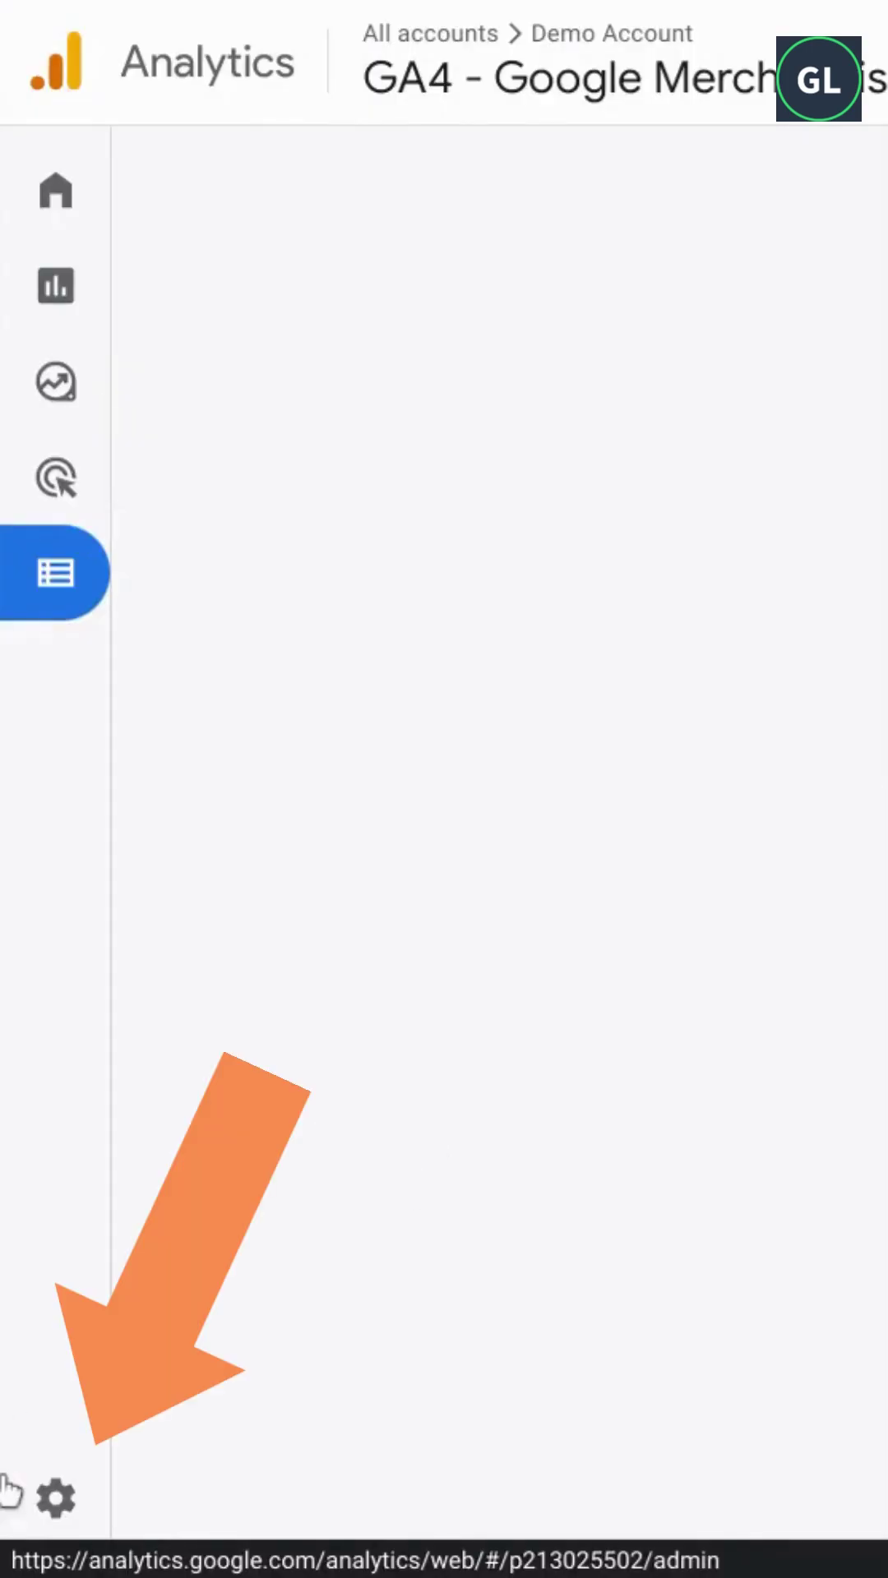
pyautogui.click(55, 1497)
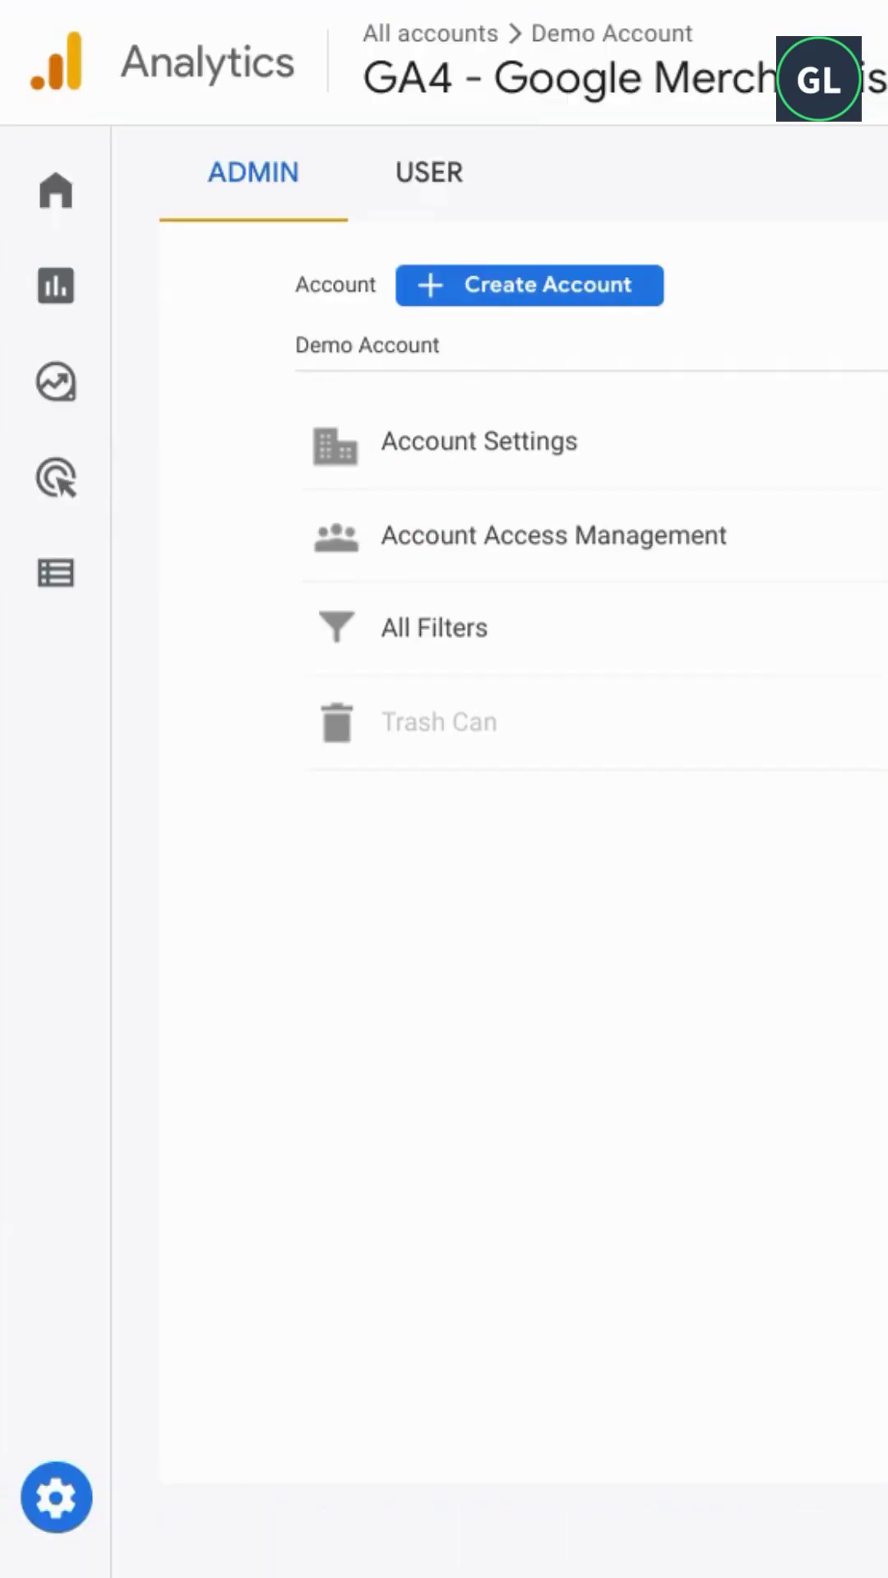
# - View the property's existing events list, then its Custom definitions page
pyautogui.click(49, 566)
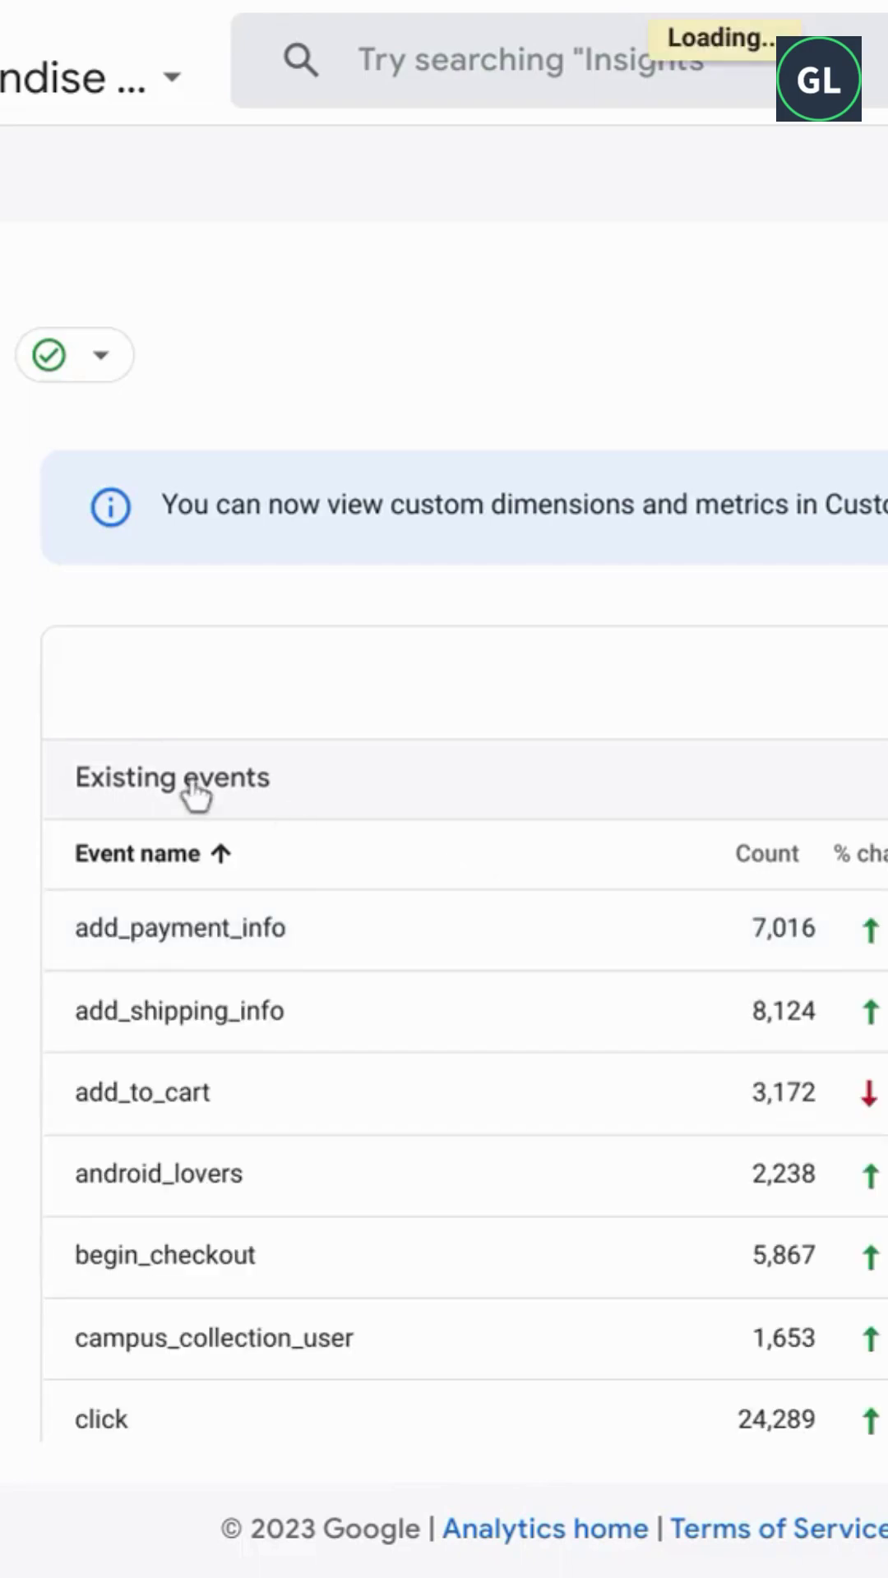
pyautogui.scroll(-2, 353, 942)
pyautogui.scroll(-3, 354, 942)
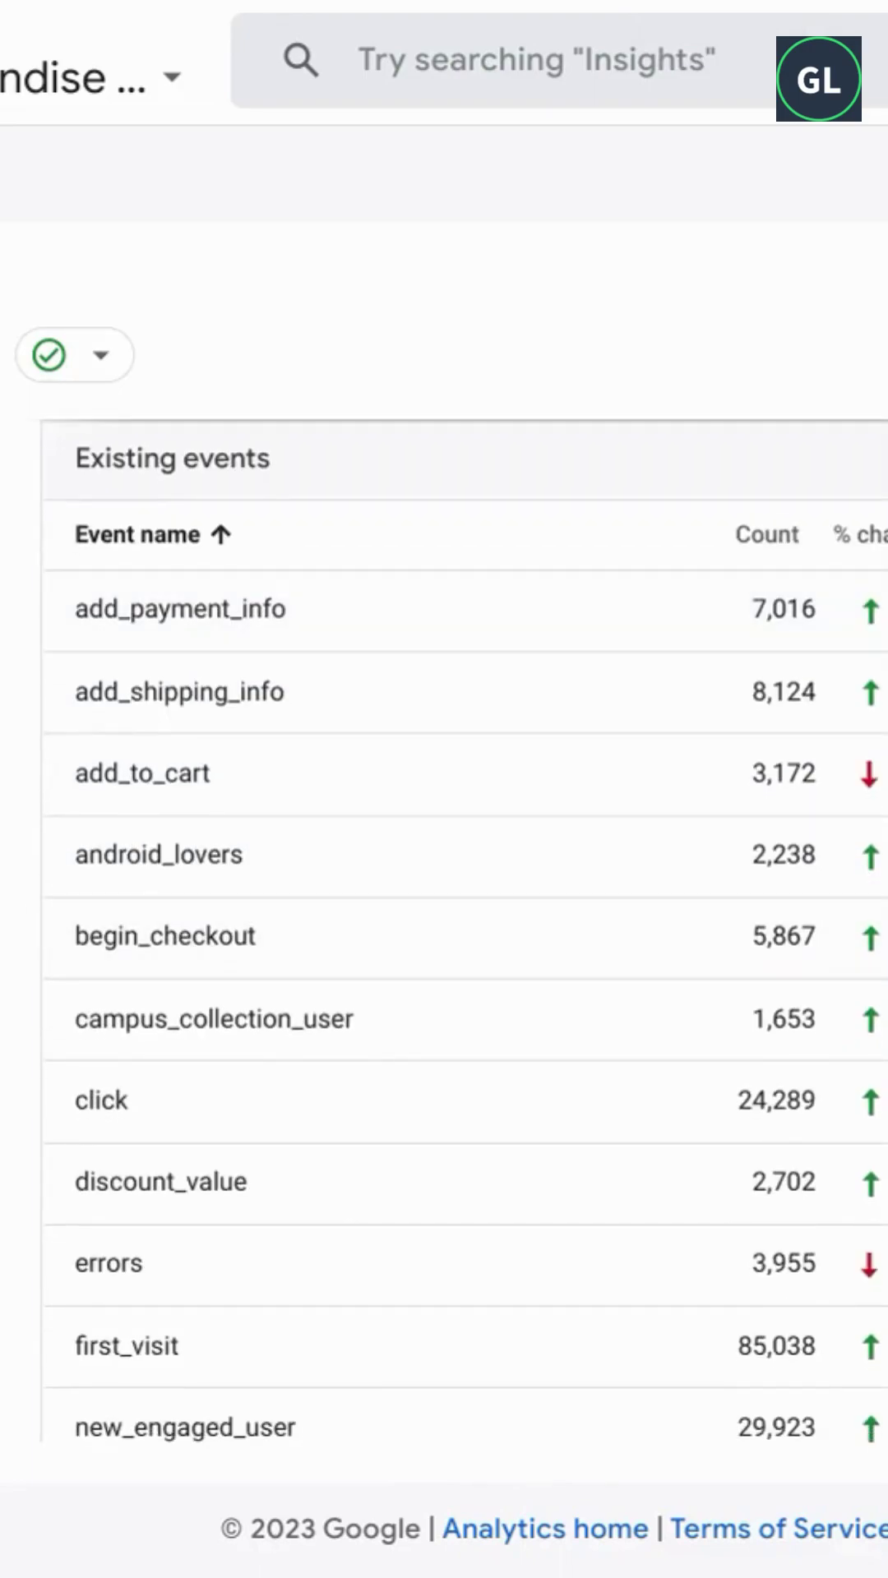
pyautogui.click(219, 899)
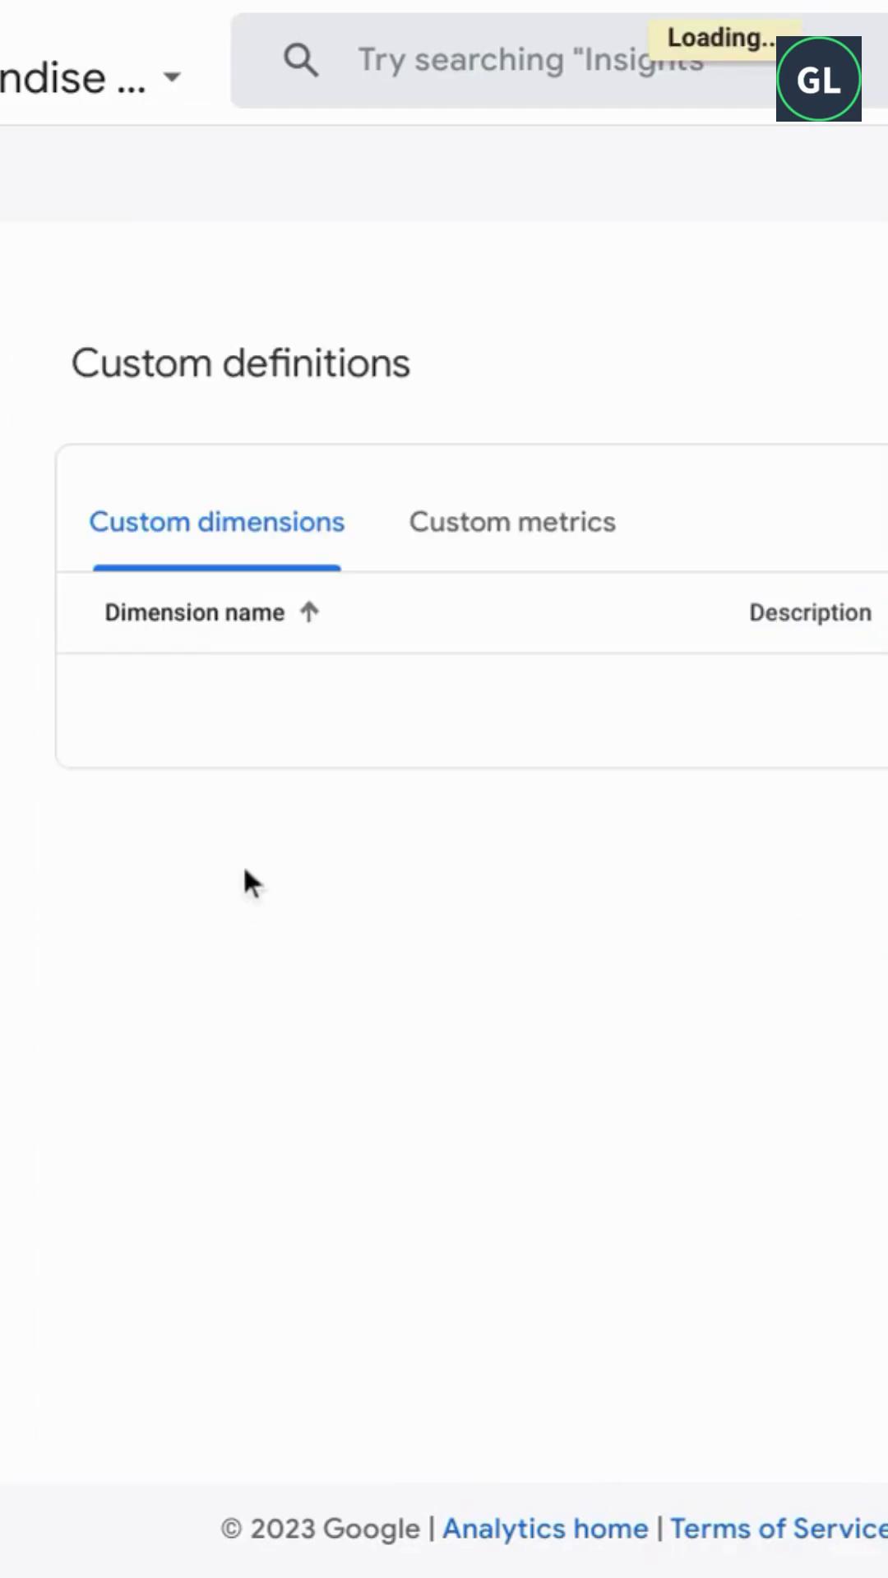
# - Show the Custom metrics tab listing the discount_value metric
pyautogui.click(512, 531)
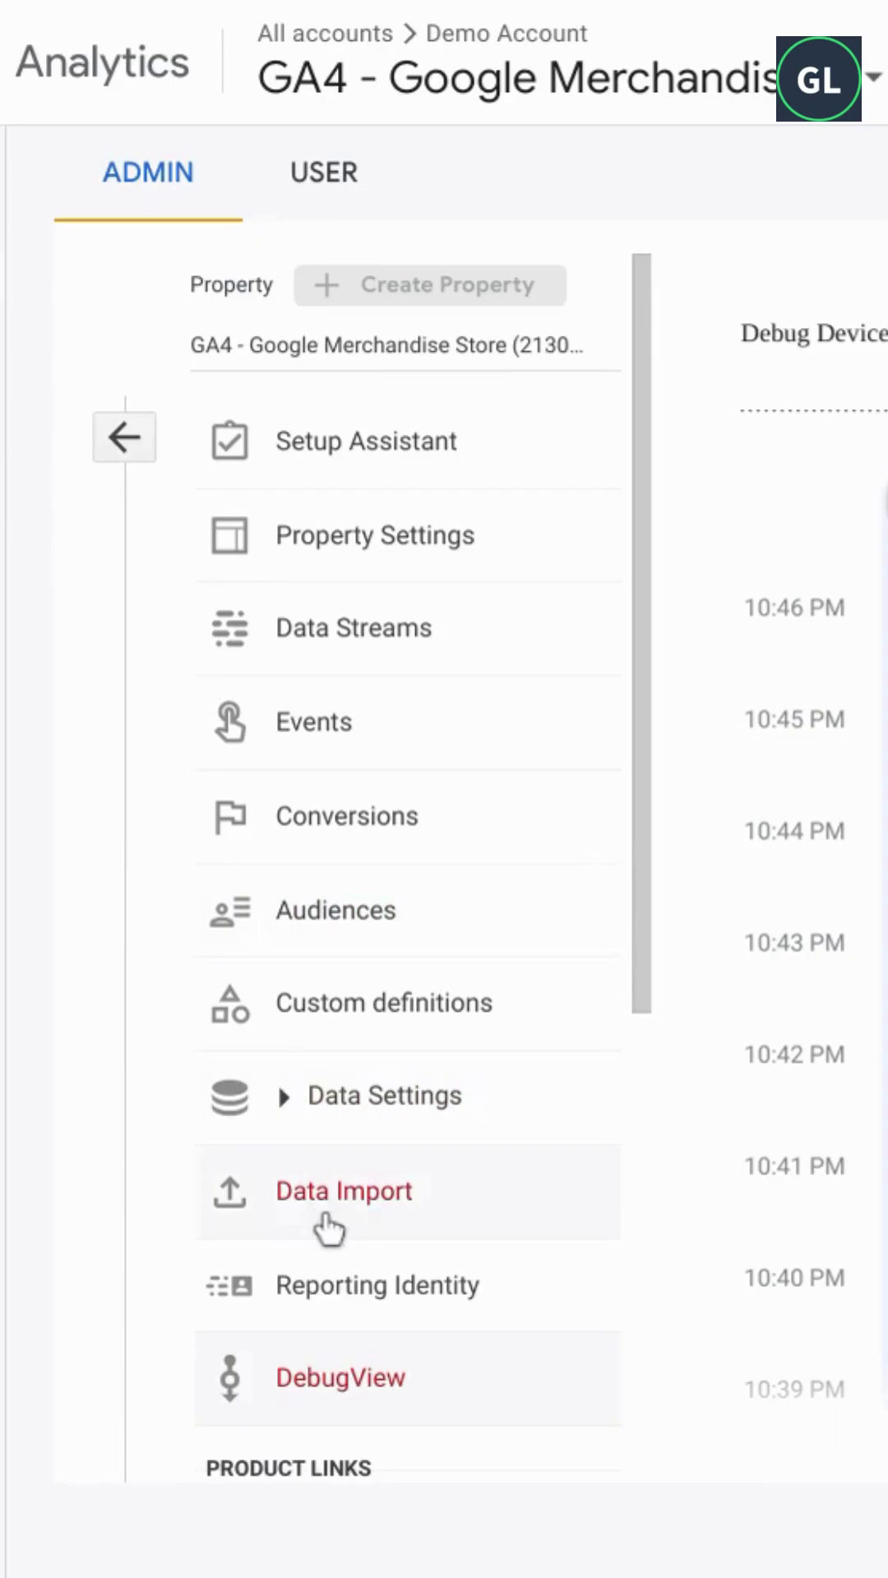
pyautogui.scroll(-2, 342, 1102)
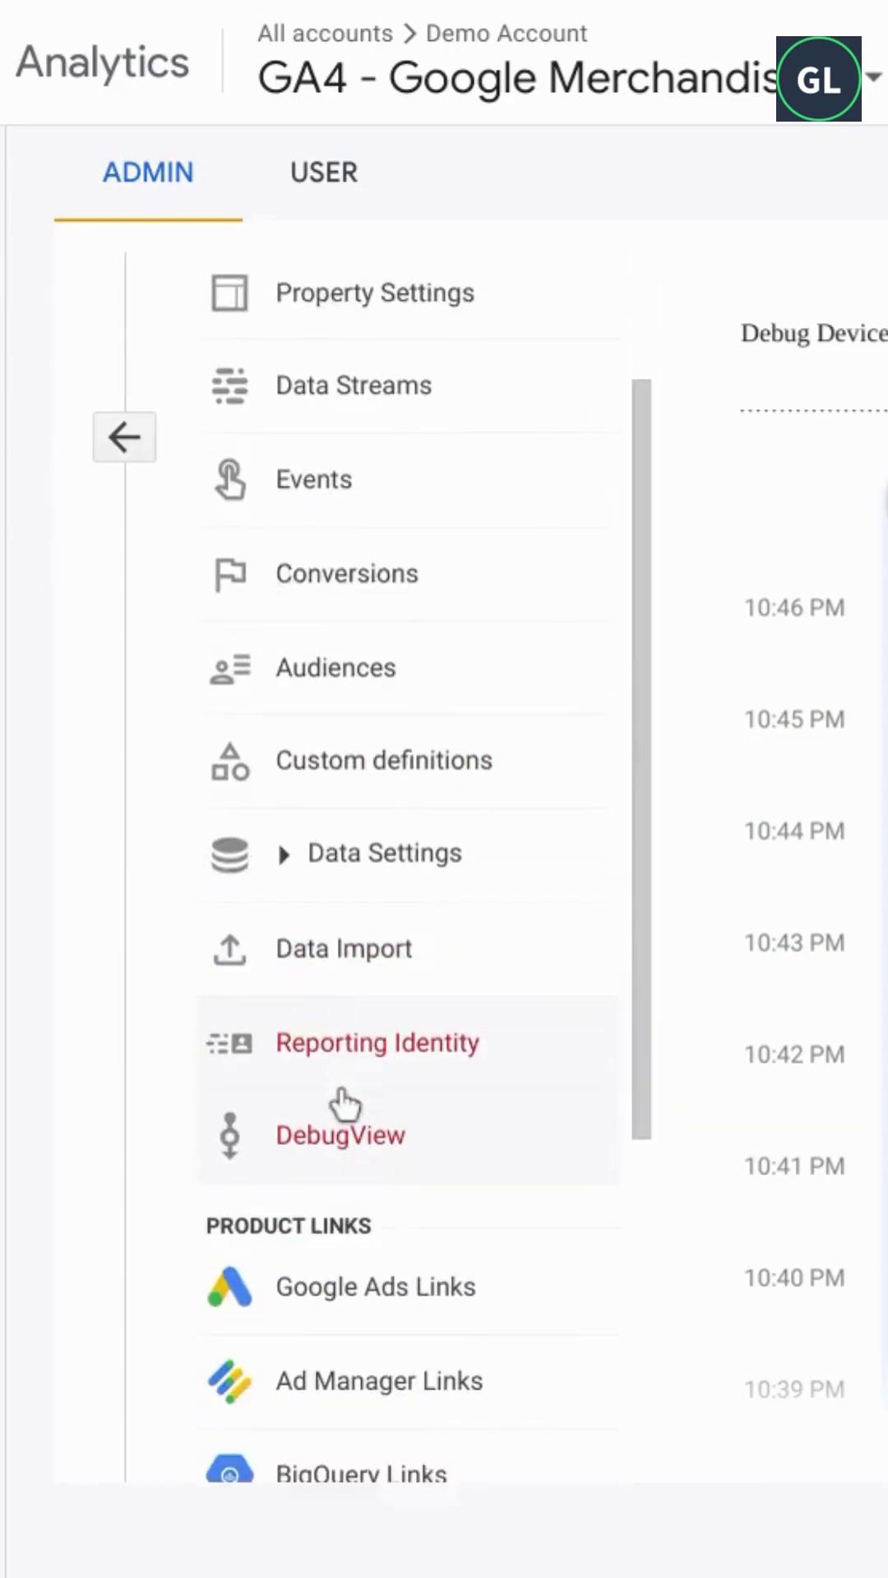